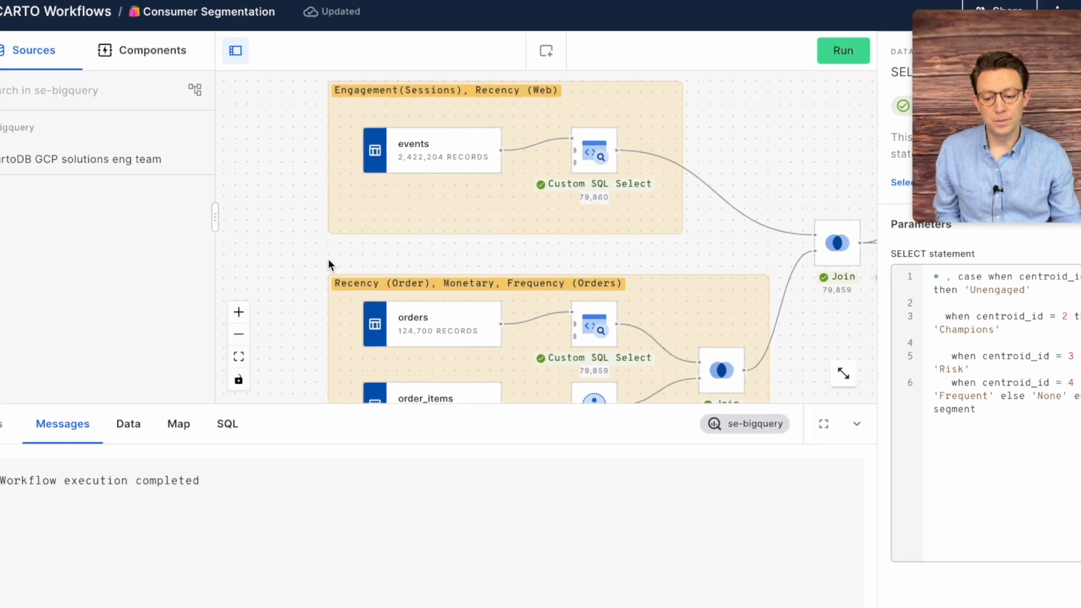
pyautogui.scroll(-3, 351, 184)
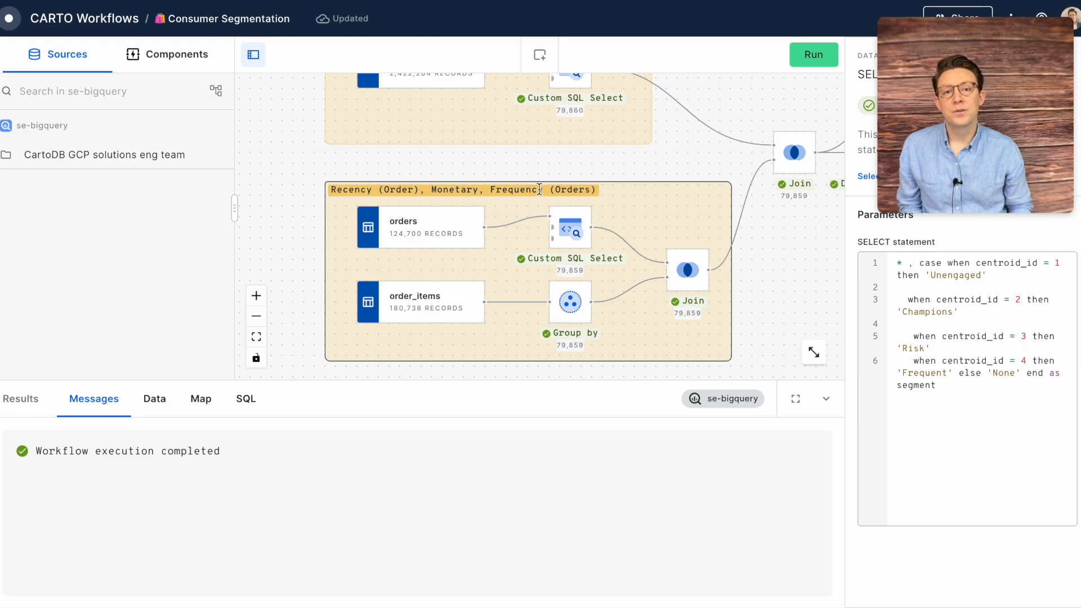
pyautogui.scroll(-3, 590, 177)
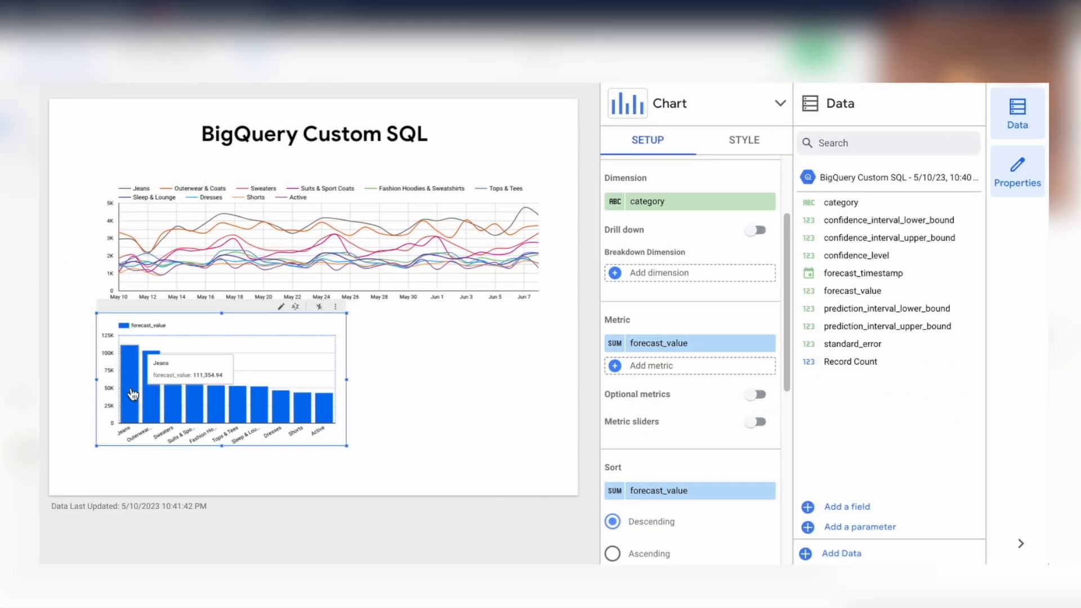
# - Cross-filter the forecast line chart to Jeans, then to Suits & Sport Coats instead
pyautogui.click(132, 393)
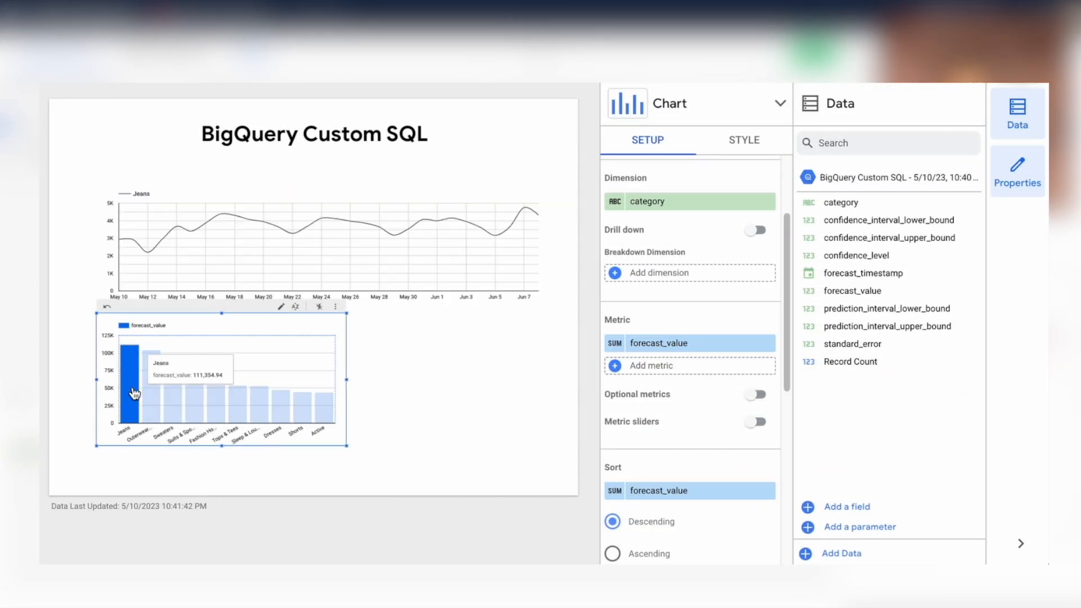
pyautogui.click(194, 405)
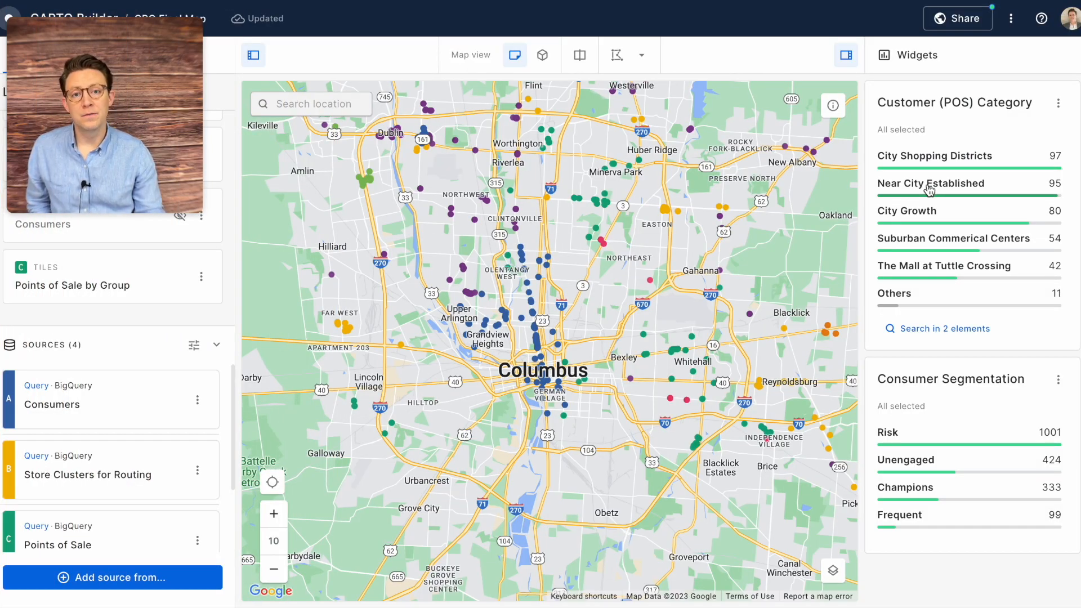
# - Select City Growth, Suburban Commerical Centers, Near City Established and City Shopping Districts in the Customer (POS) Category widget
pyautogui.click(906, 210)
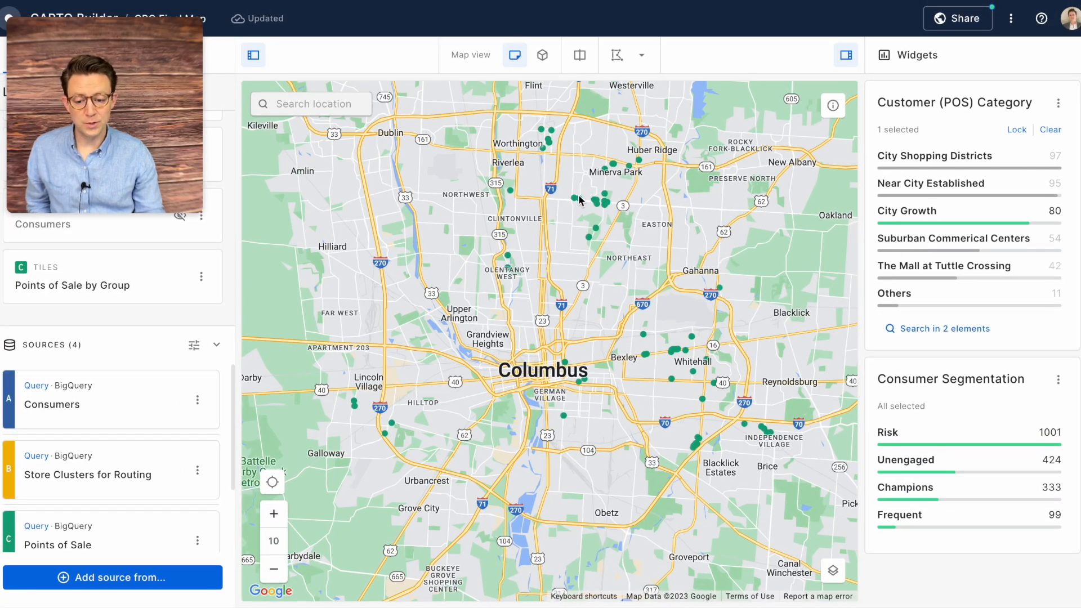
pyautogui.click(895, 239)
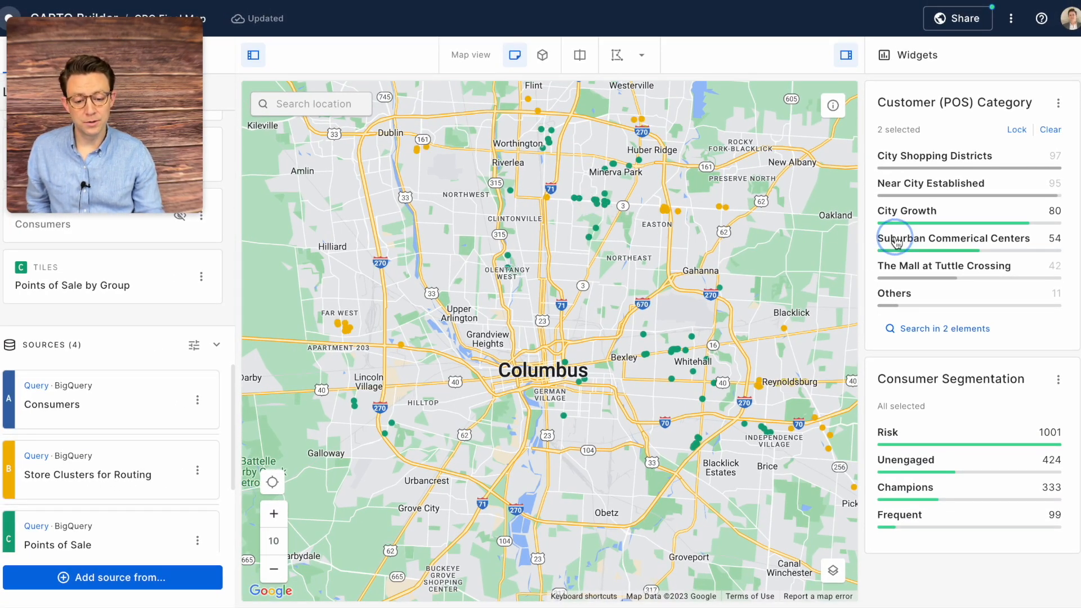
pyautogui.click(914, 192)
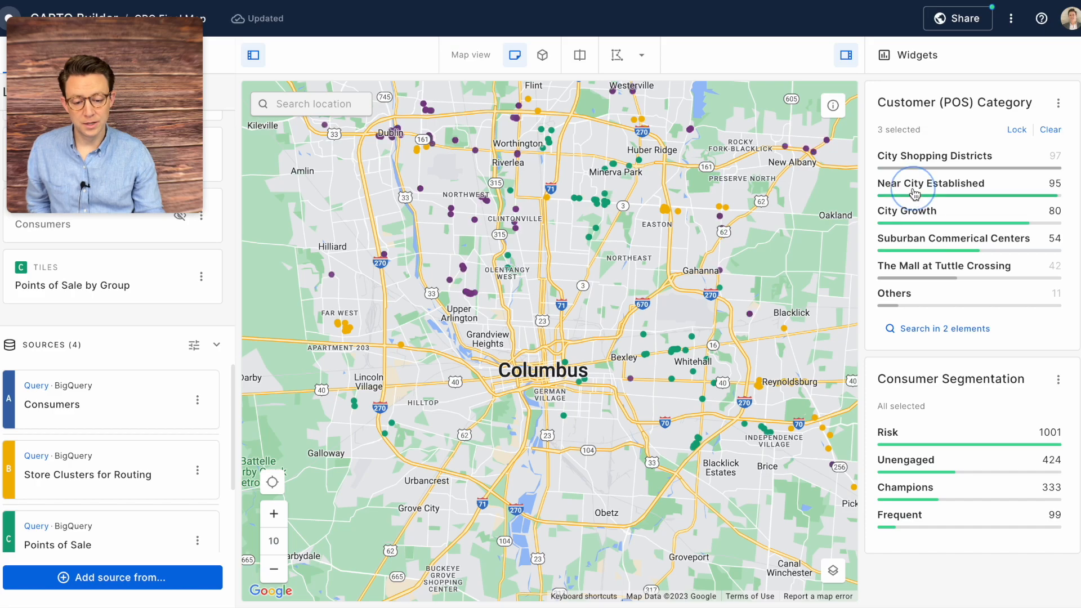
pyautogui.click(909, 160)
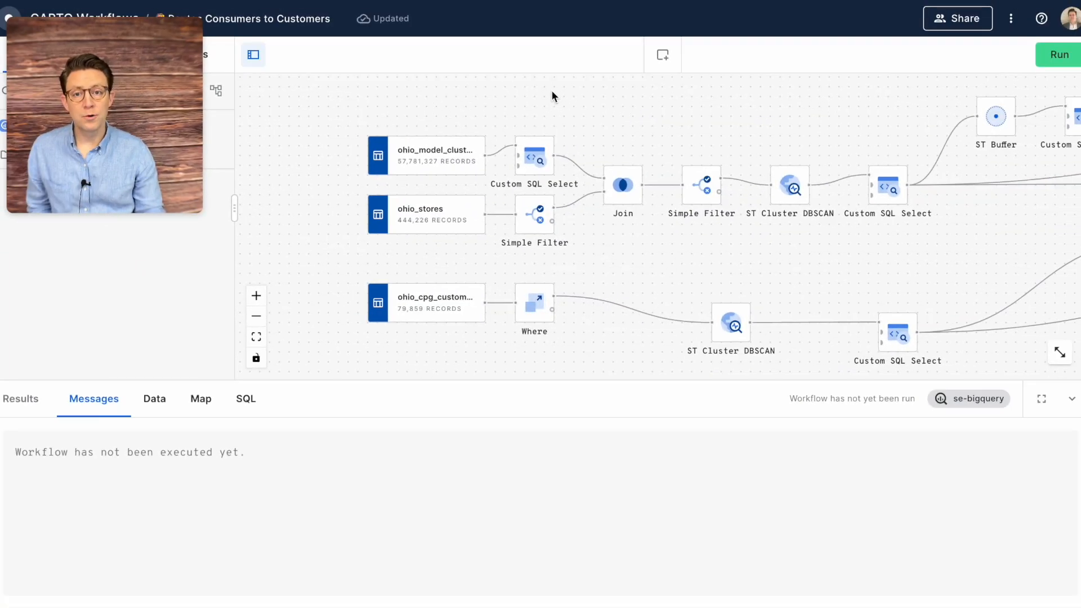
# - Pan the Route Consumers to Customers workflow canvas to reveal its downstream steps
pyautogui.moveTo(641, 108); pyautogui.dragTo(572, 90)
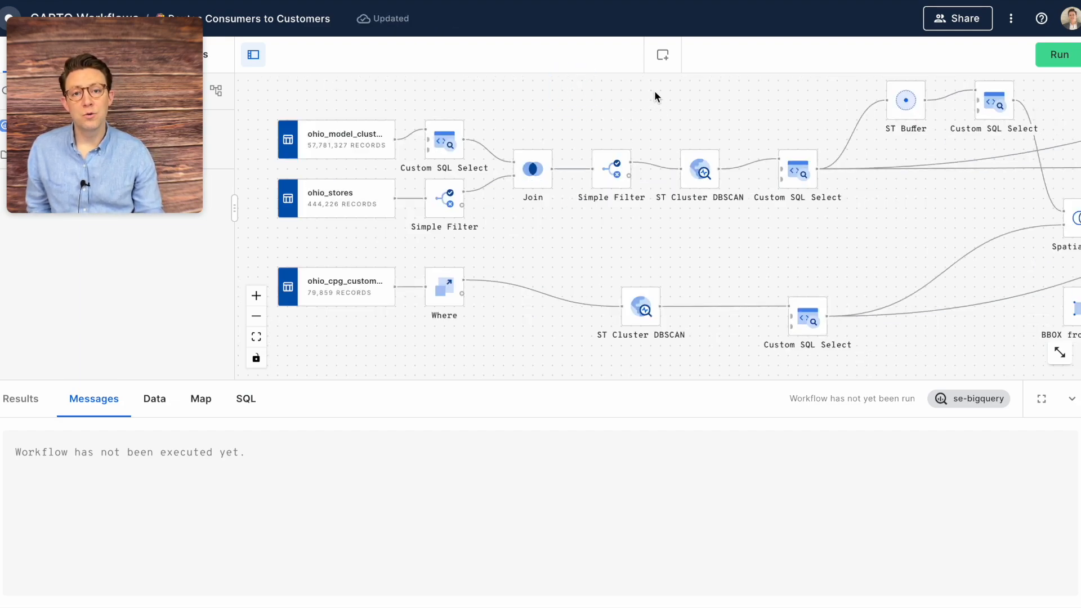
pyautogui.moveTo(657, 94); pyautogui.dragTo(572, 91)
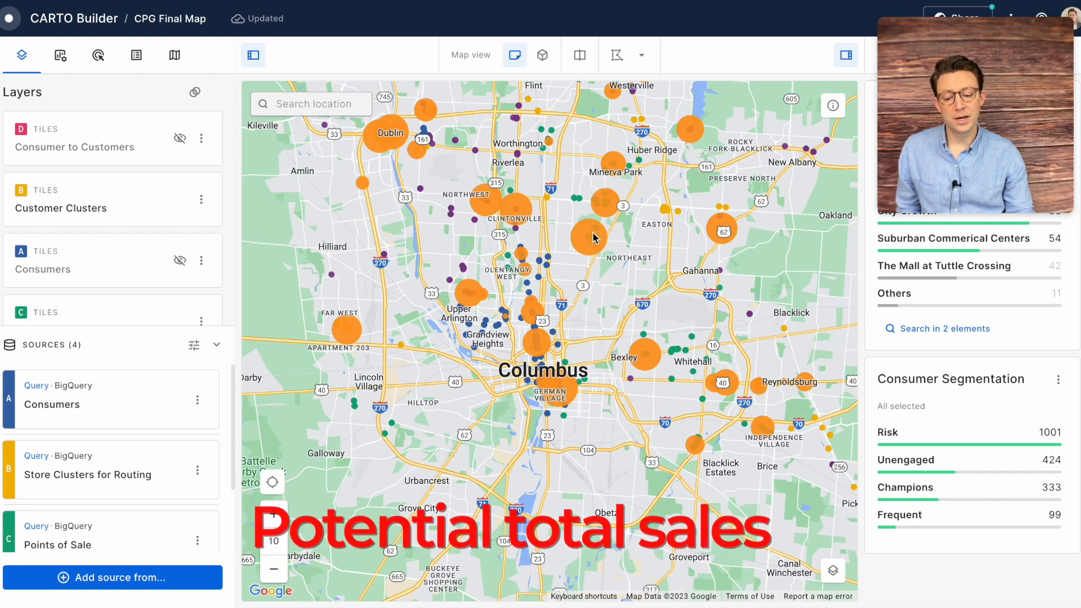
pyautogui.scroll(-1, 555, 281)
# - Pan the Columbus map to reframe the potential-sales circles
pyautogui.moveTo(555, 280); pyautogui.dragTo(536, 258)
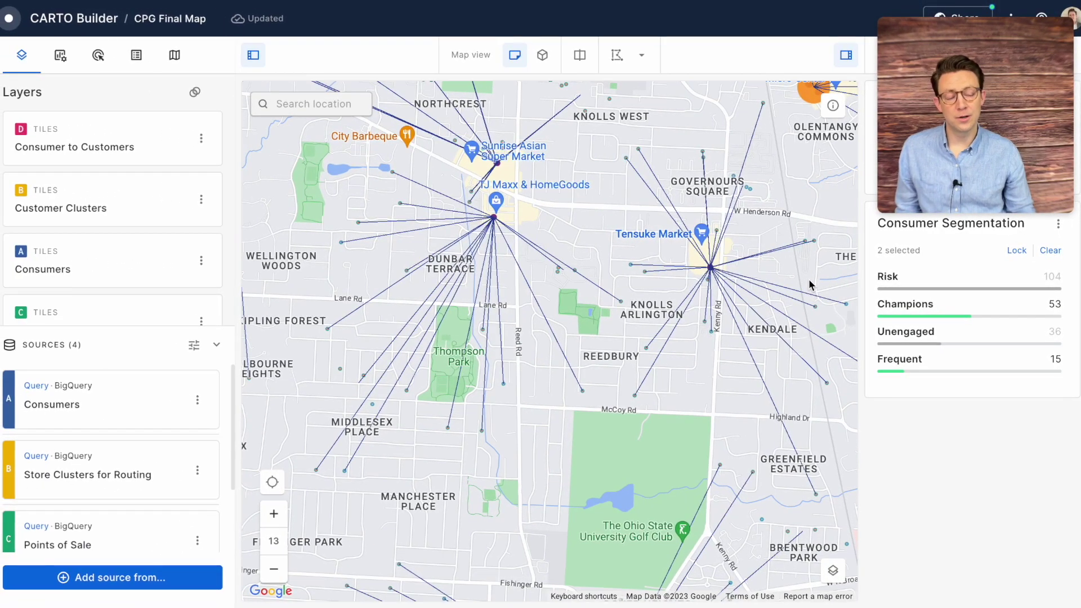
pyautogui.scroll(-1, 747, 293)
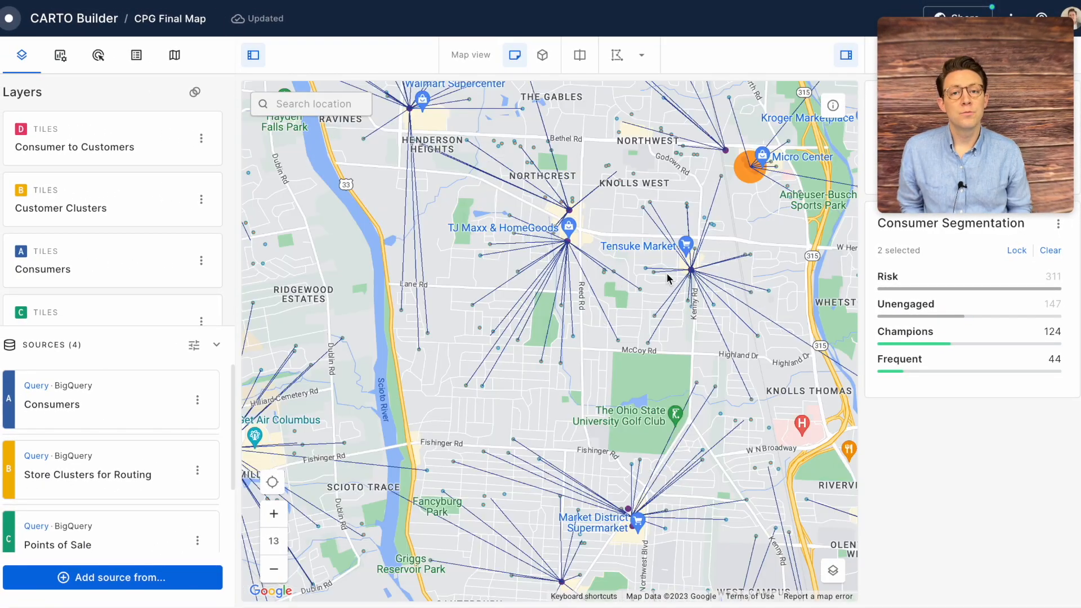